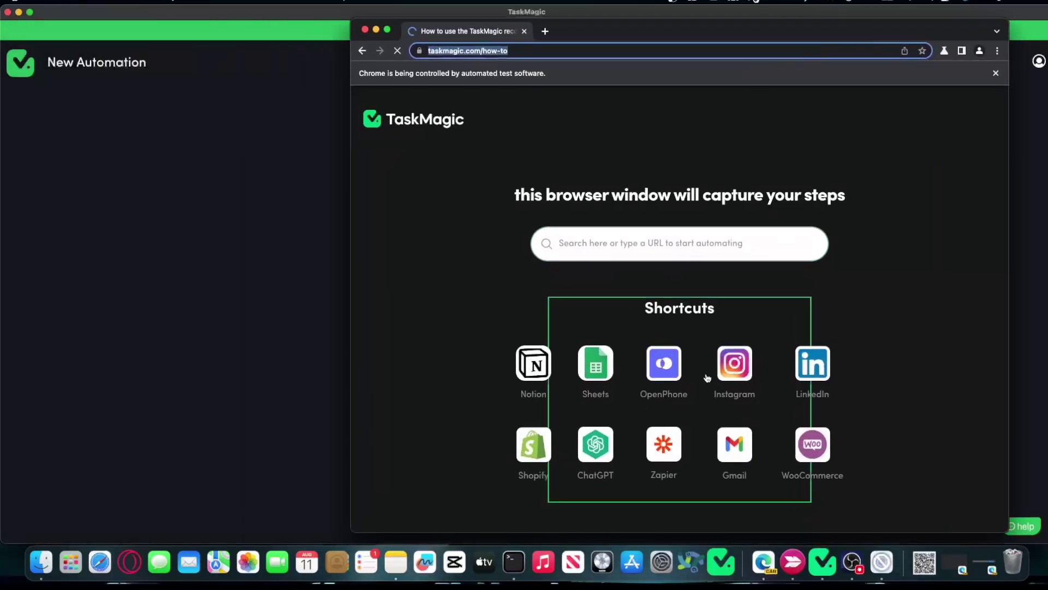
Record visiting instagram.com in the TaskMagic recording browser
click(621, 48)
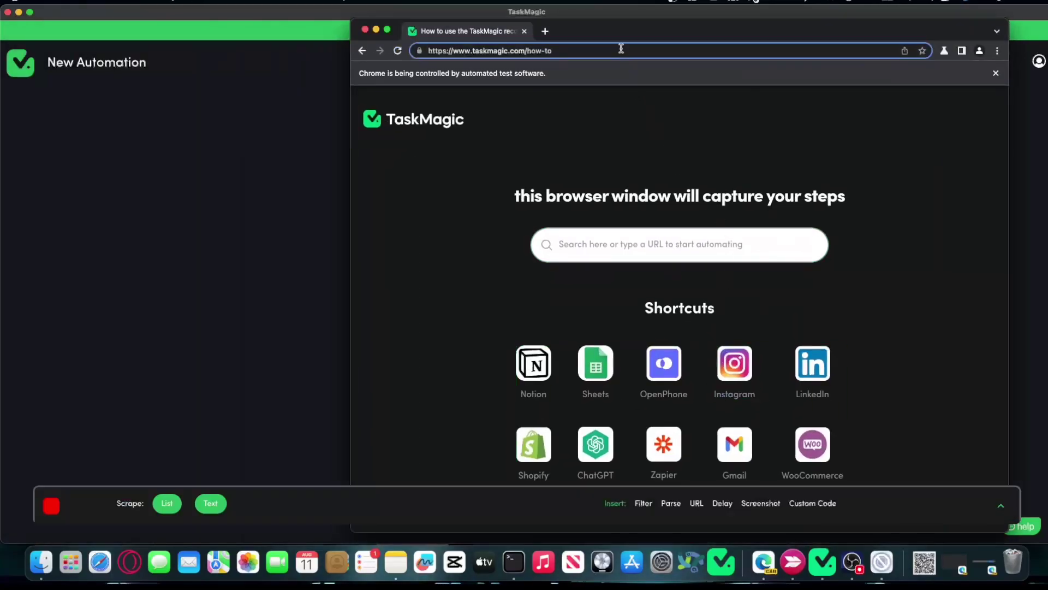
click(621, 48)
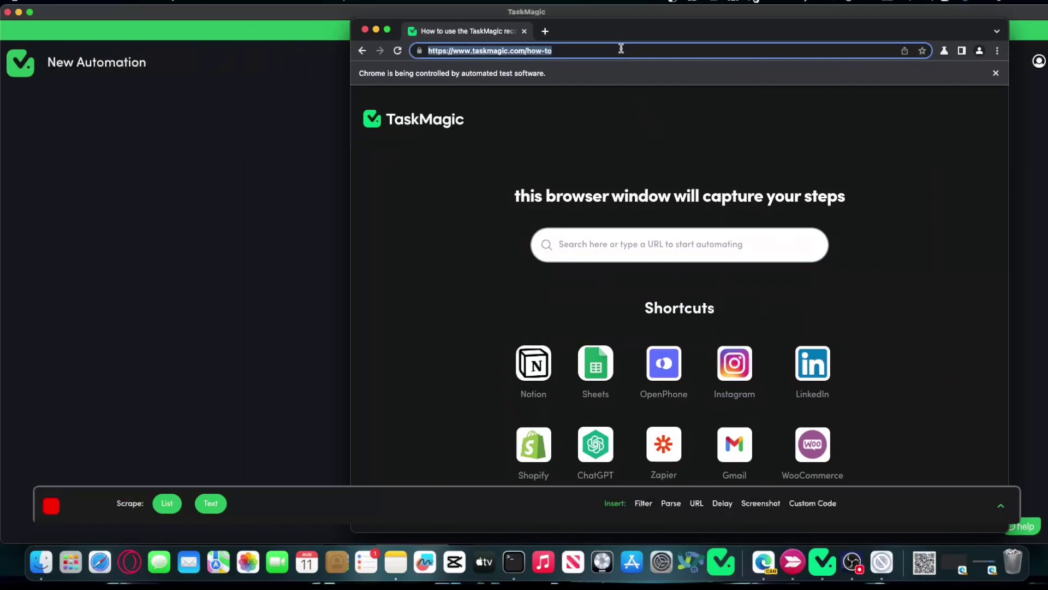
text(instagram.)
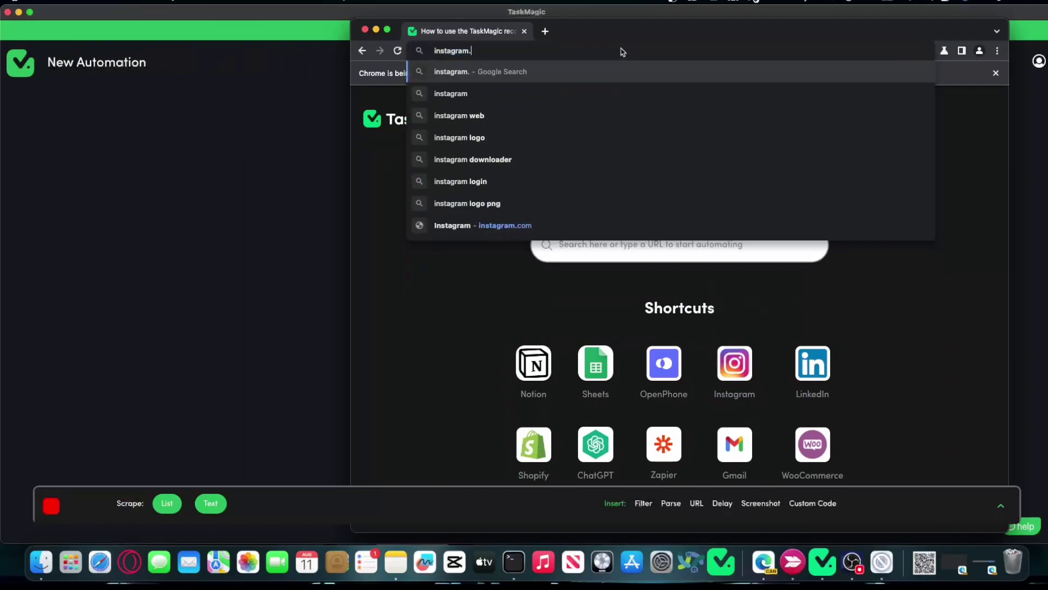
text(com)
key(Return)
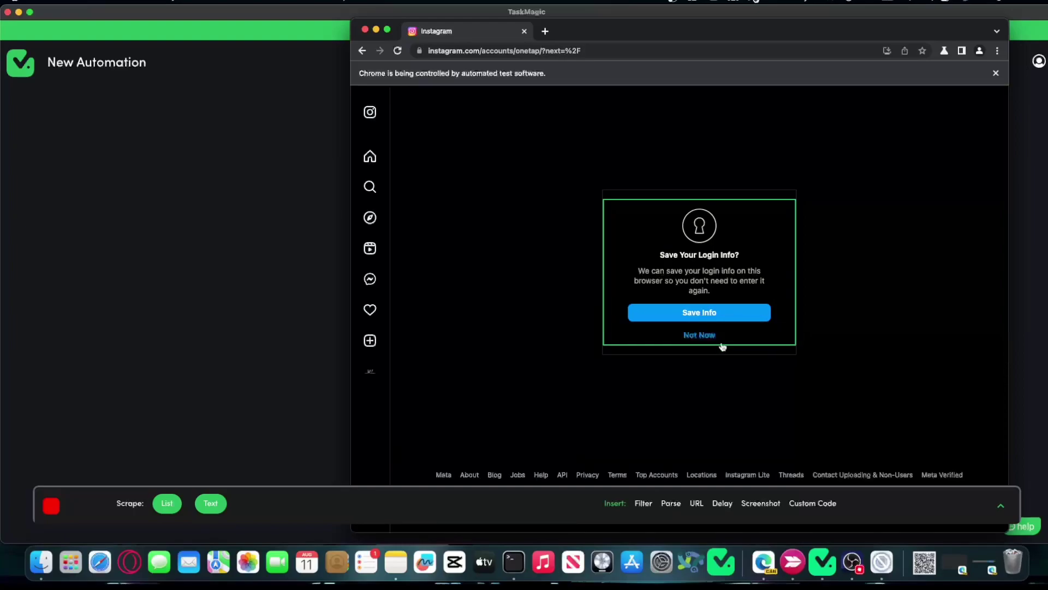
Save the Instagram login info, turn on notifications, and dismiss the browser permission prompt
click(735, 322)
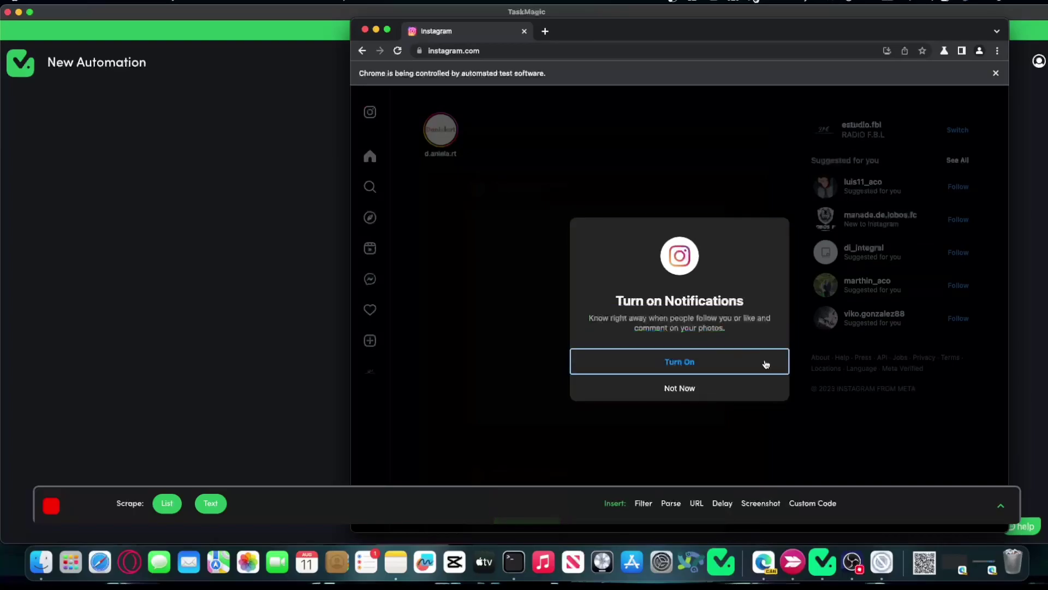
click(766, 364)
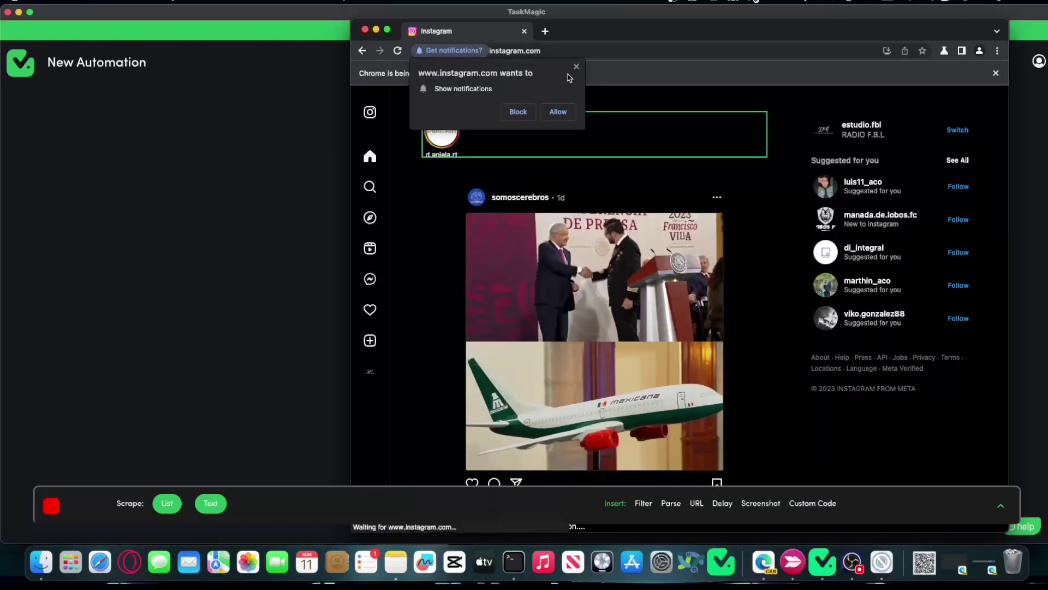
click(576, 69)
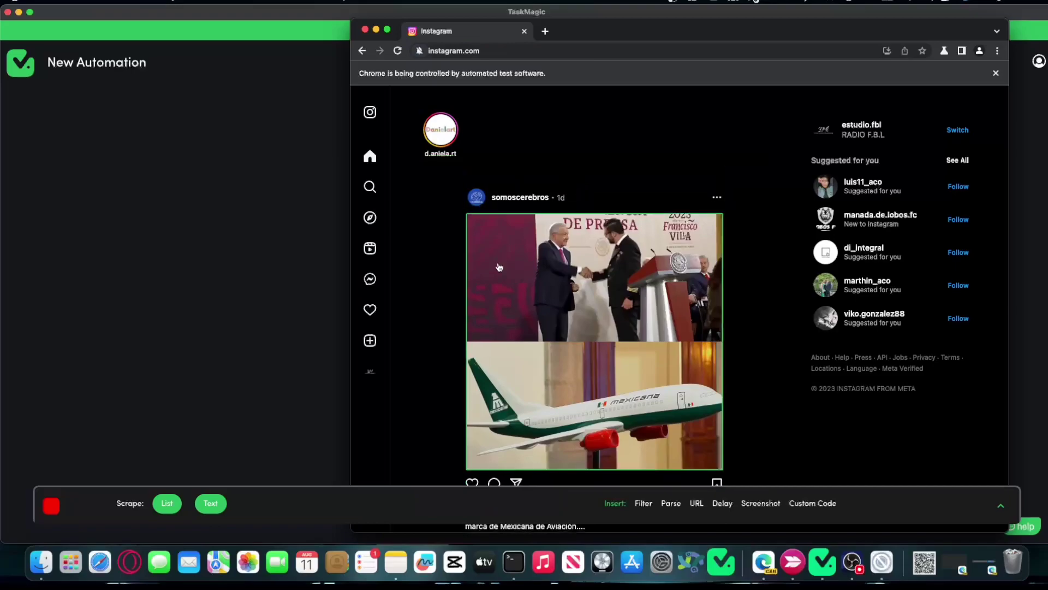
Stop capturing and scroll through the nine recorded steps, ending with the 'Save Info' and 'Turn On' clicks
click(43, 508)
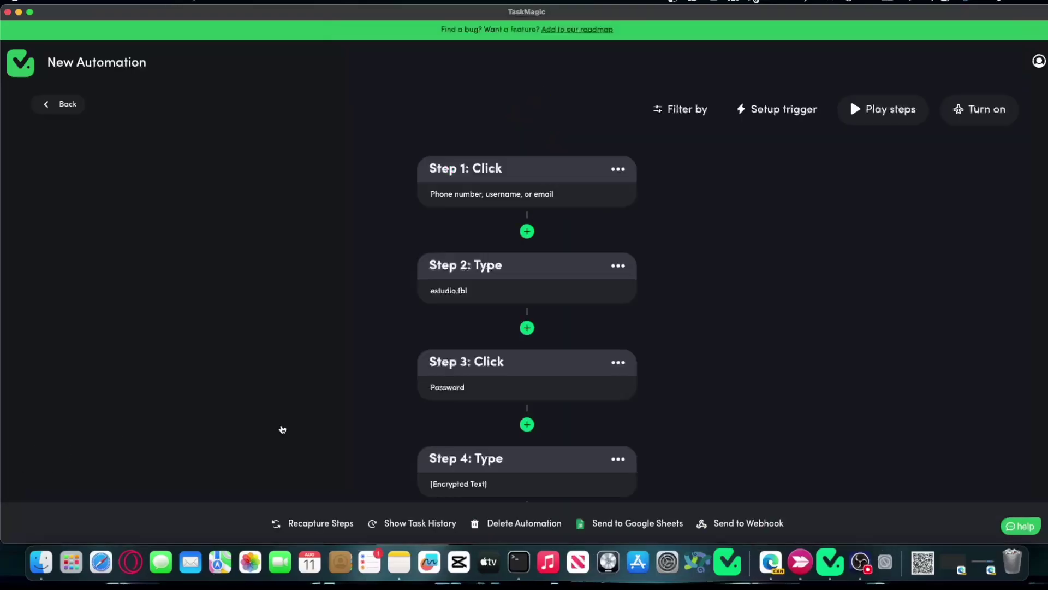
scroll(468, 324, down, 4)
scroll(468, 324, down, 5)
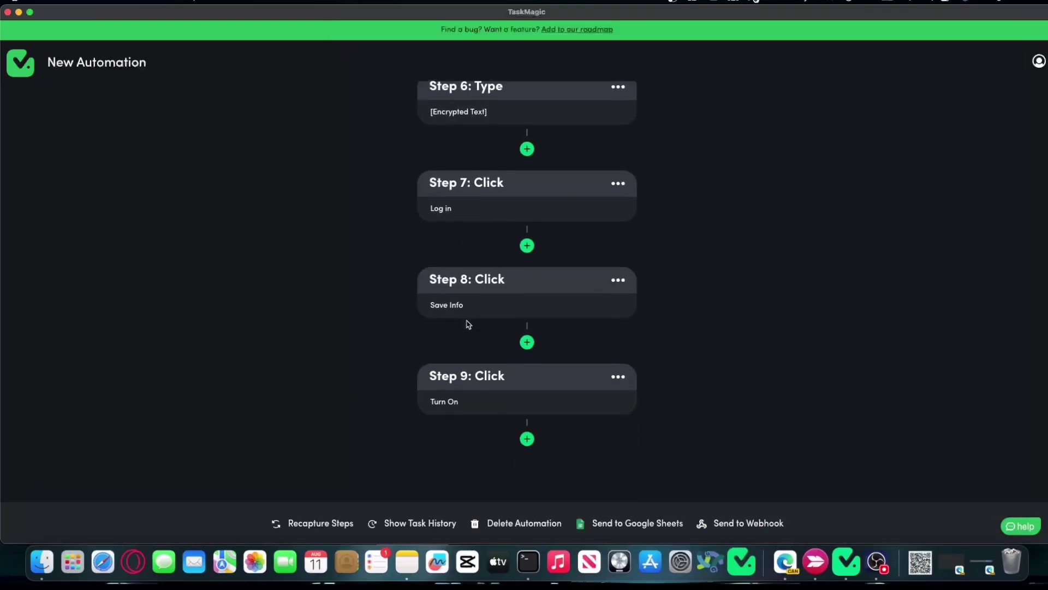
scroll(468, 326, up, 9)
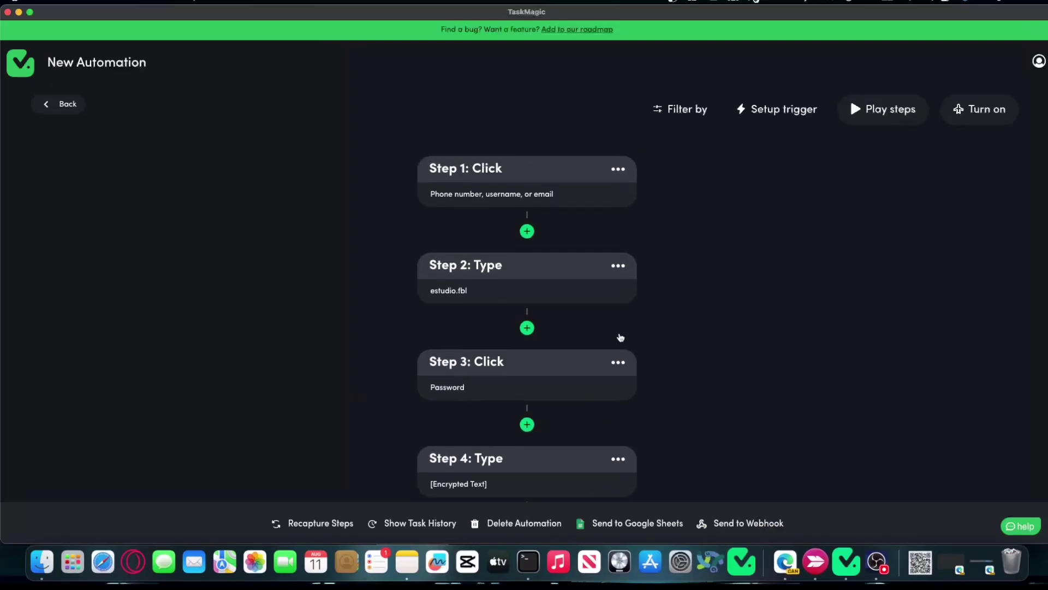
scroll(606, 328, down, 9)
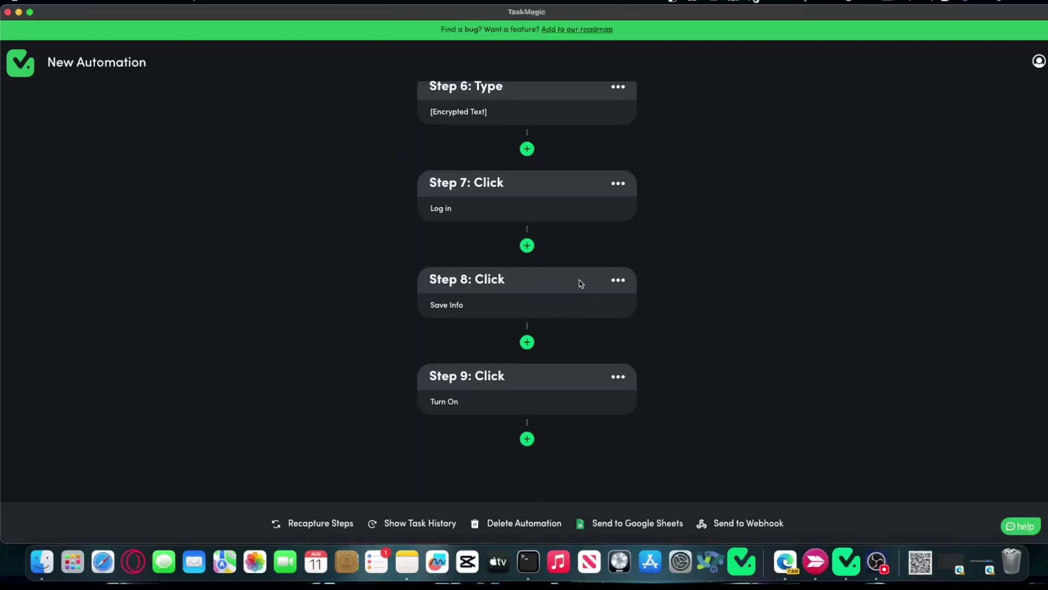
scroll(596, 277, up, 9)
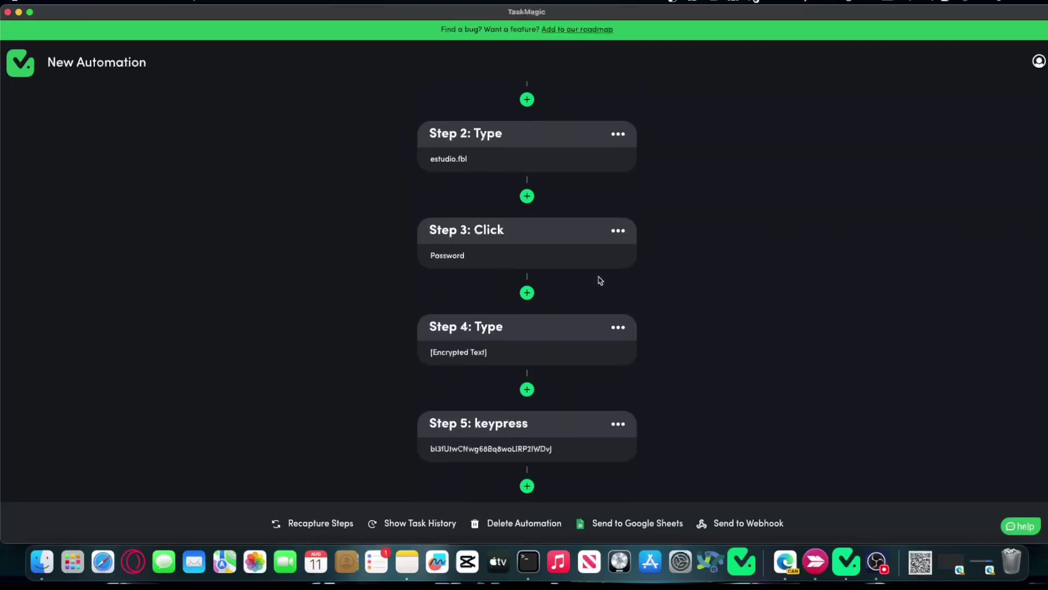
scroll(645, 269, down, 9)
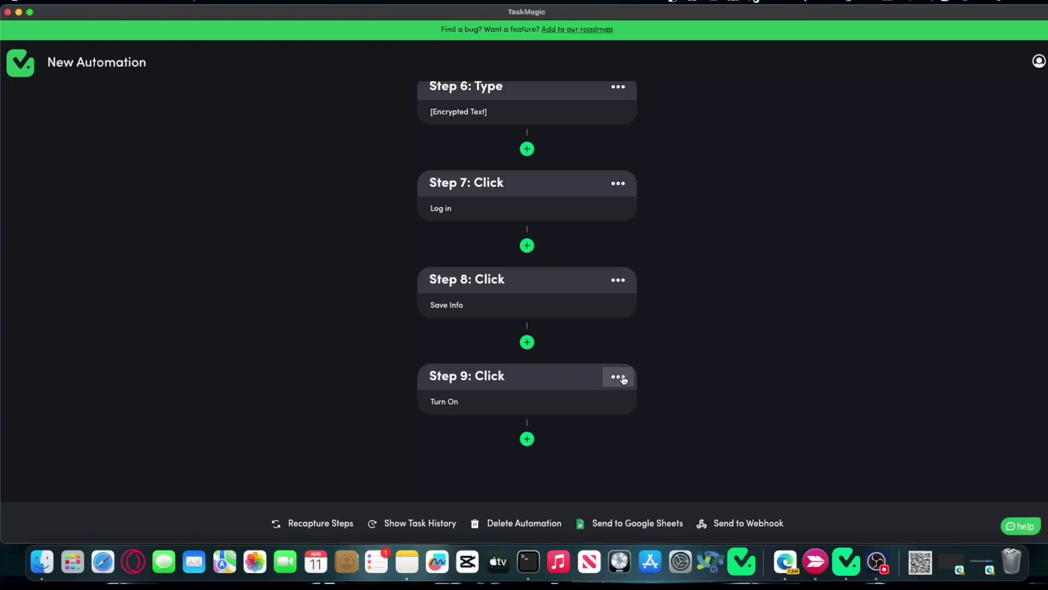
scroll(620, 376, up, 7)
scroll(617, 377, down, 7)
Enable Allow Error on Steps 9 and 8, leaving Step 1 unchanged
click(618, 377)
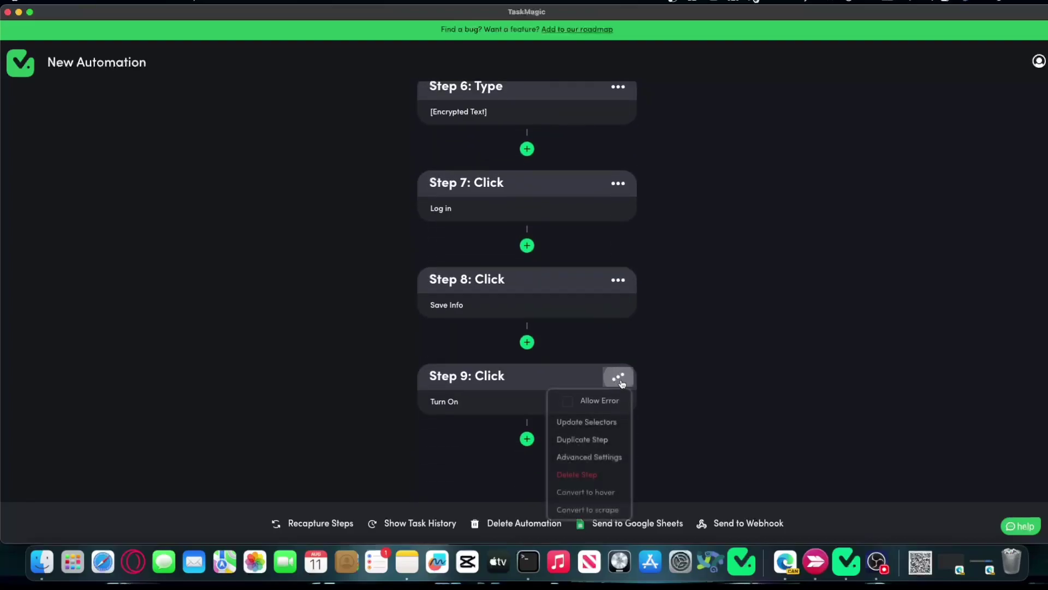
click(571, 404)
click(618, 279)
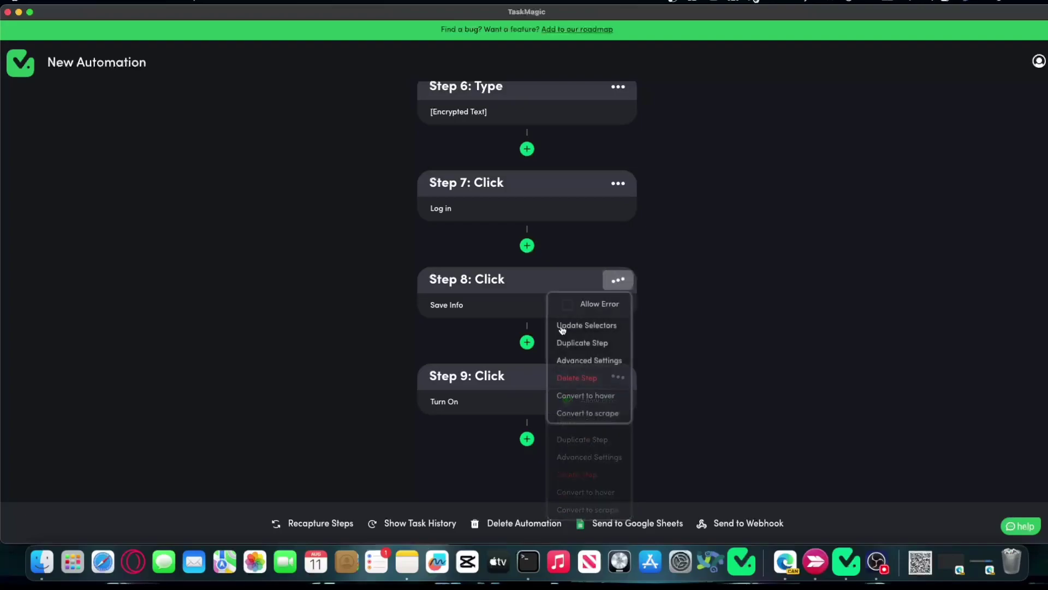
click(566, 307)
click(781, 316)
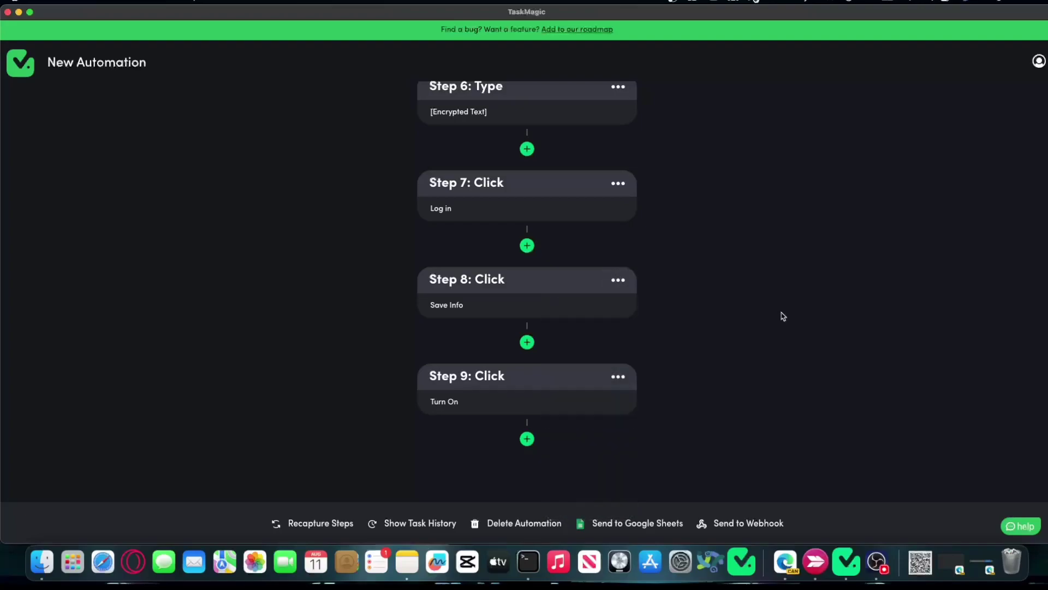
scroll(780, 347, up, 10)
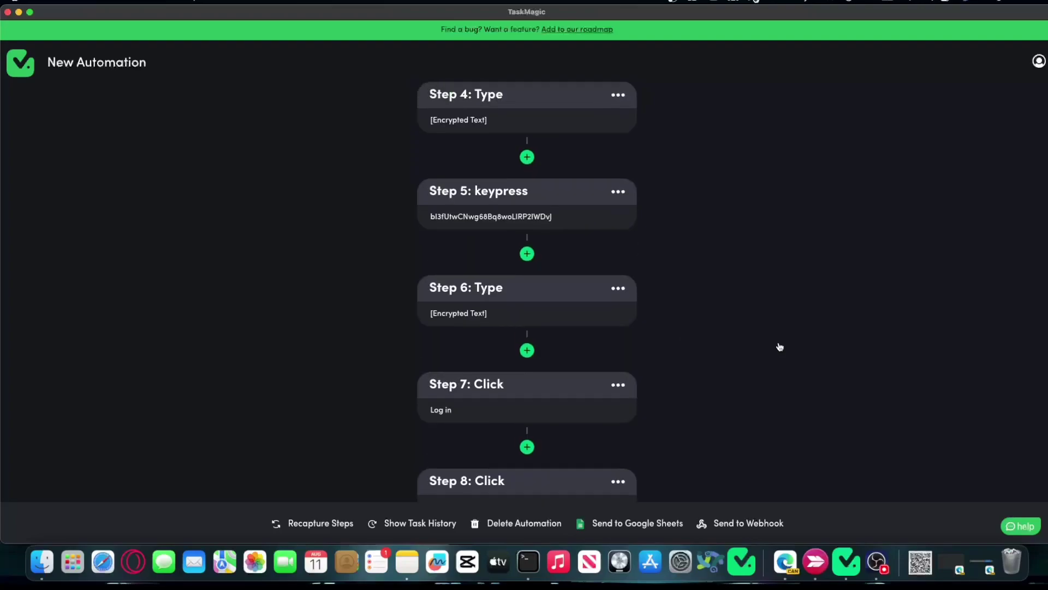
click(618, 170)
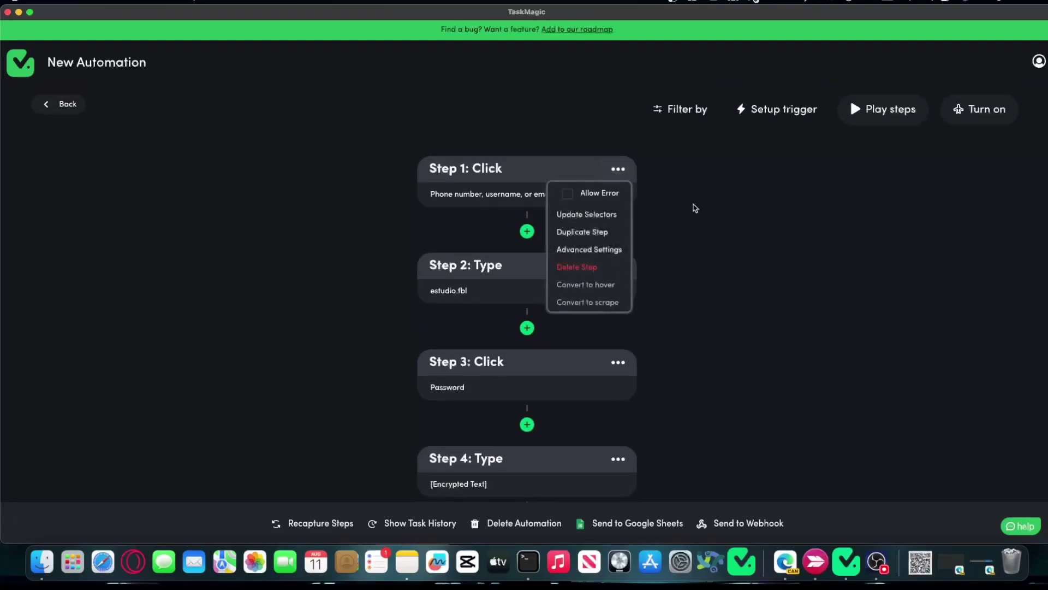
click(695, 206)
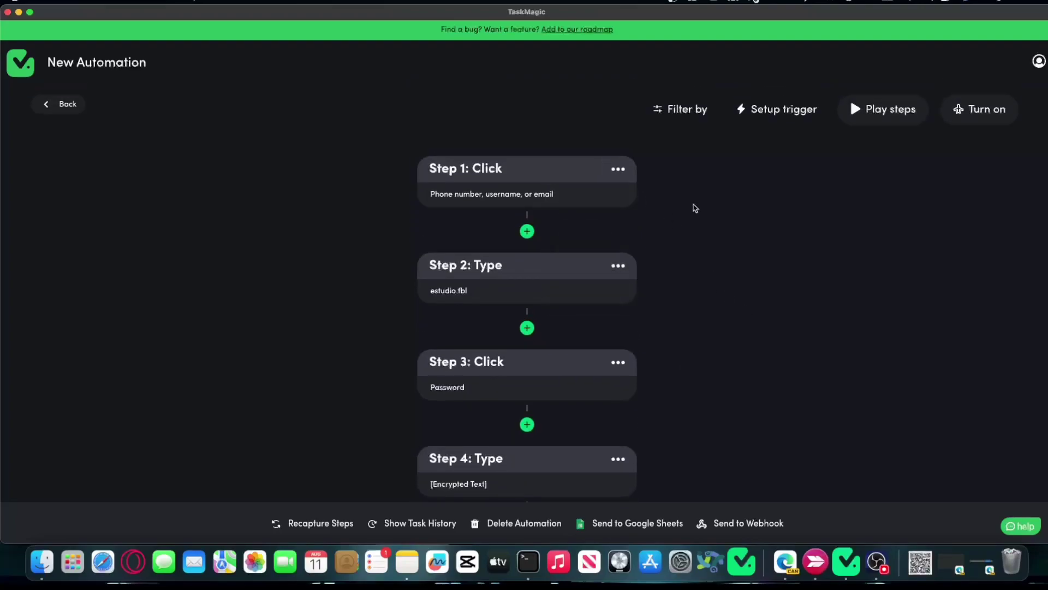
scroll(697, 191, down, 10)
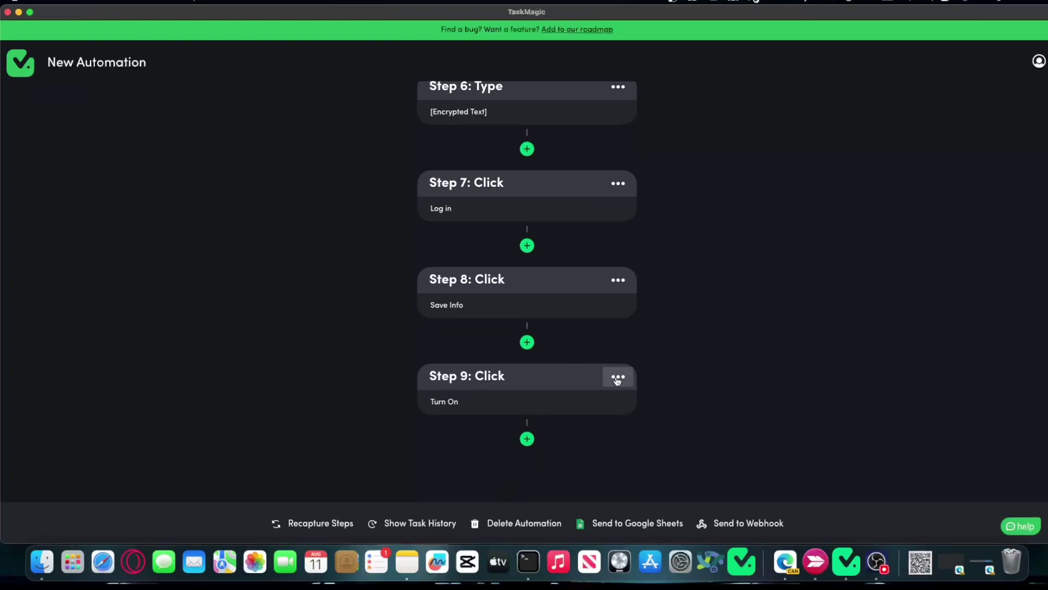
Enable Allow Error on Steps 7 and 6, then return to the top of the list
click(616, 190)
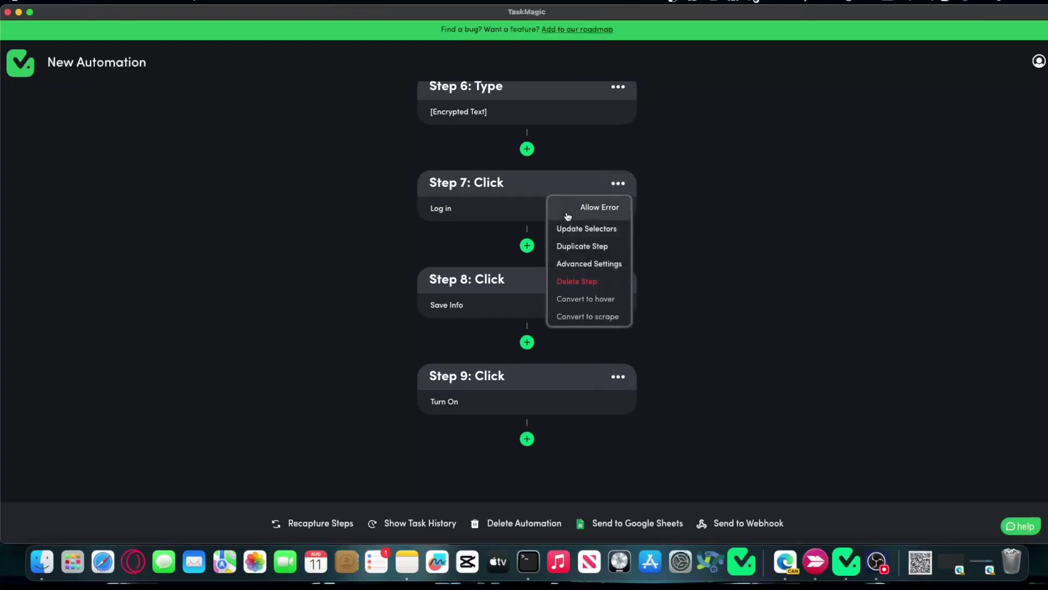
click(565, 210)
scroll(681, 227, up, 5)
click(616, 220)
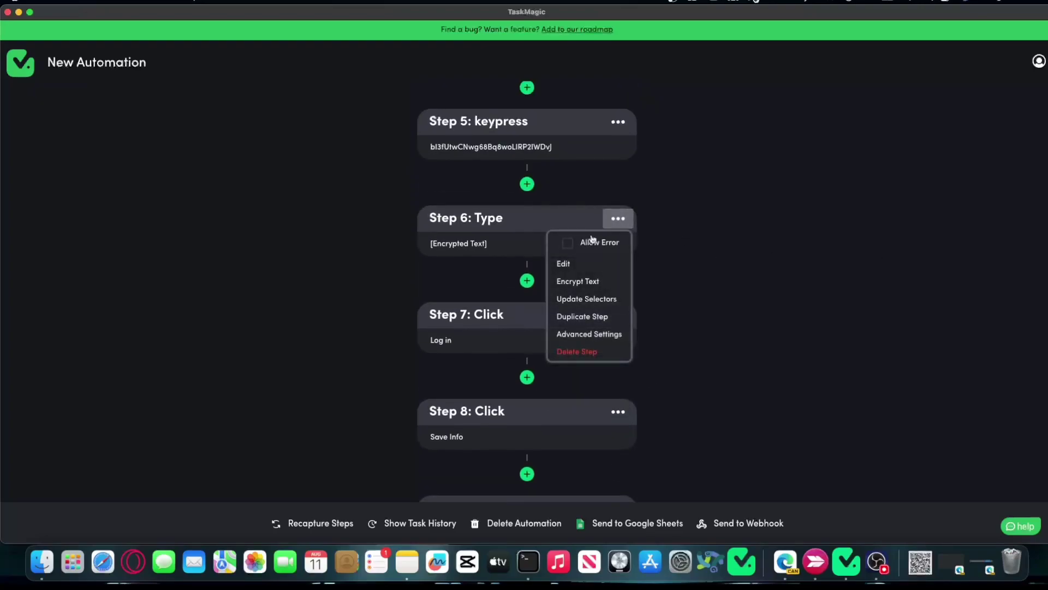
click(568, 242)
scroll(701, 279, up, 5)
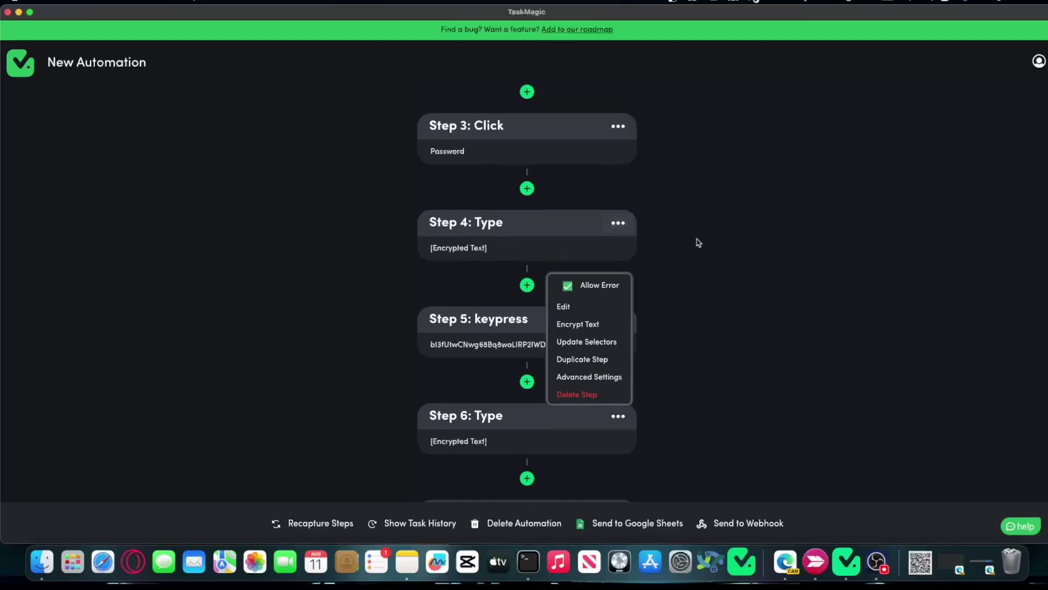
scroll(199, 152, up, 5)
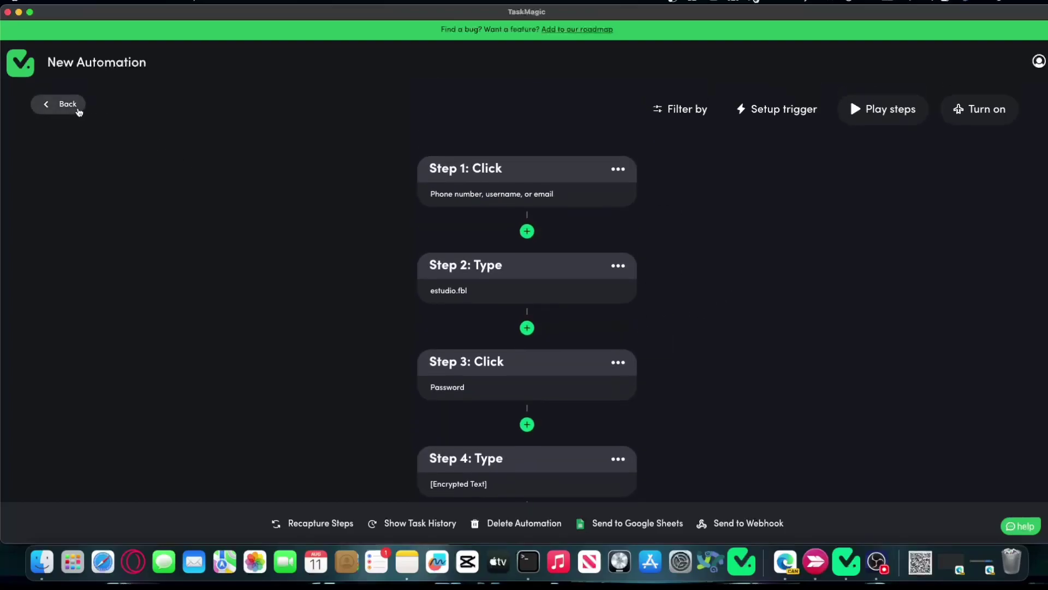
Return to the automations list and create a new automation that starts capturing steps
click(71, 105)
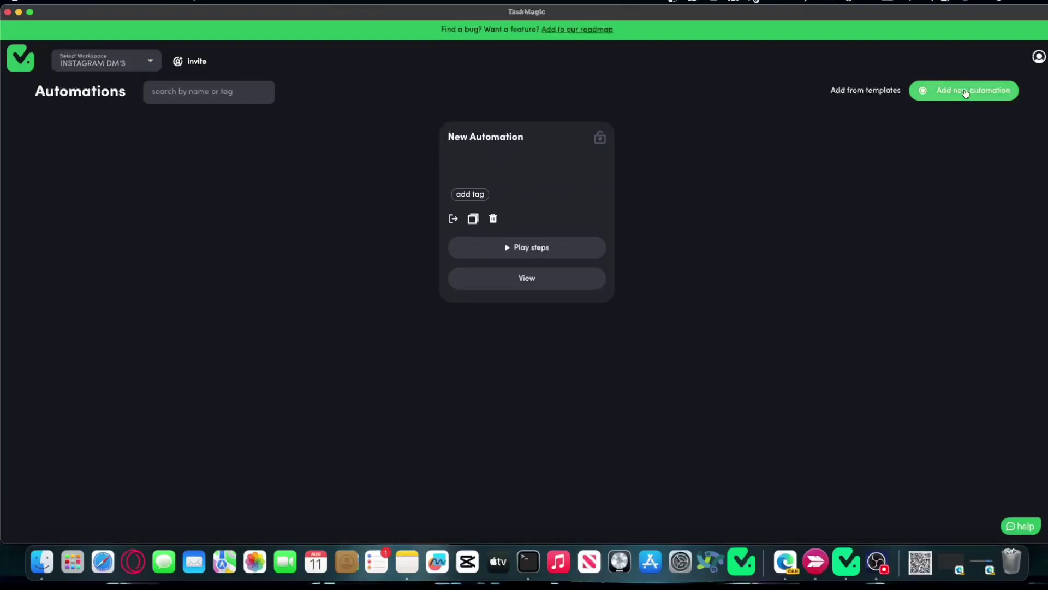
click(966, 93)
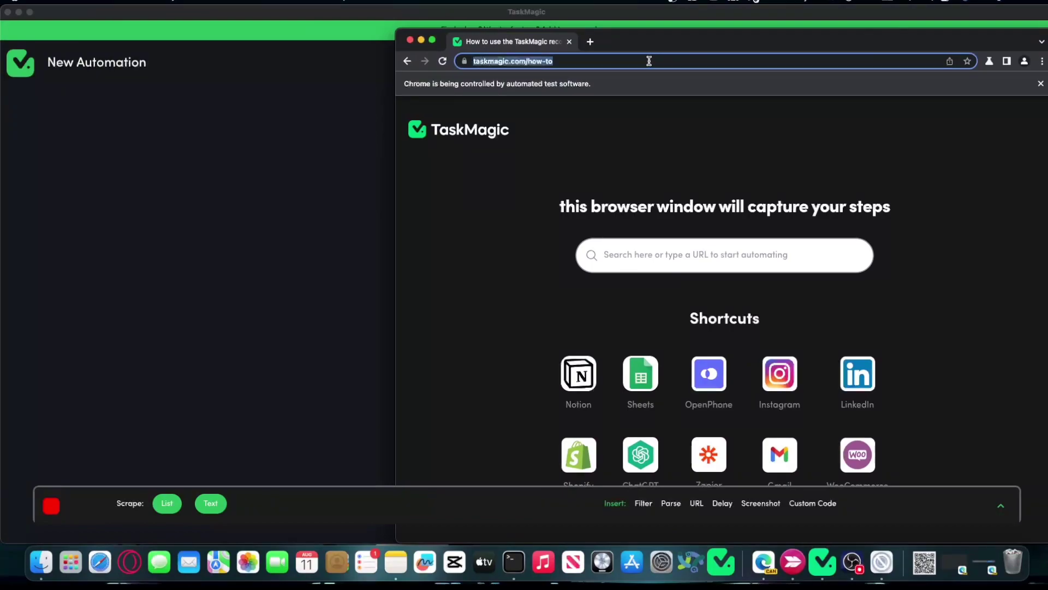
Search Google for 'plumbing near me' and open the full local business list via 'Más empresas'
text(plu)
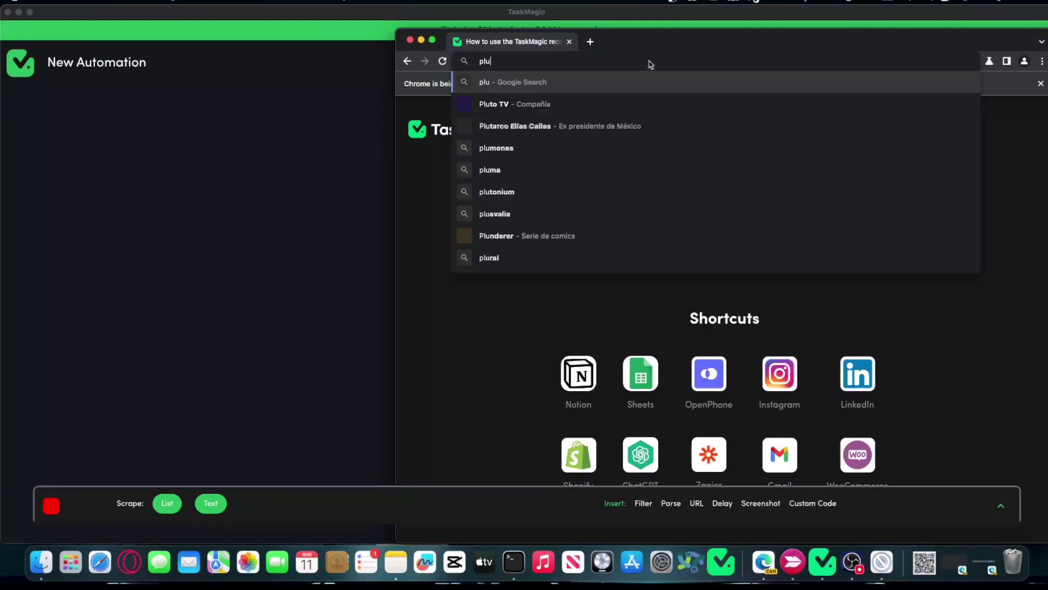
text(mbing near me)
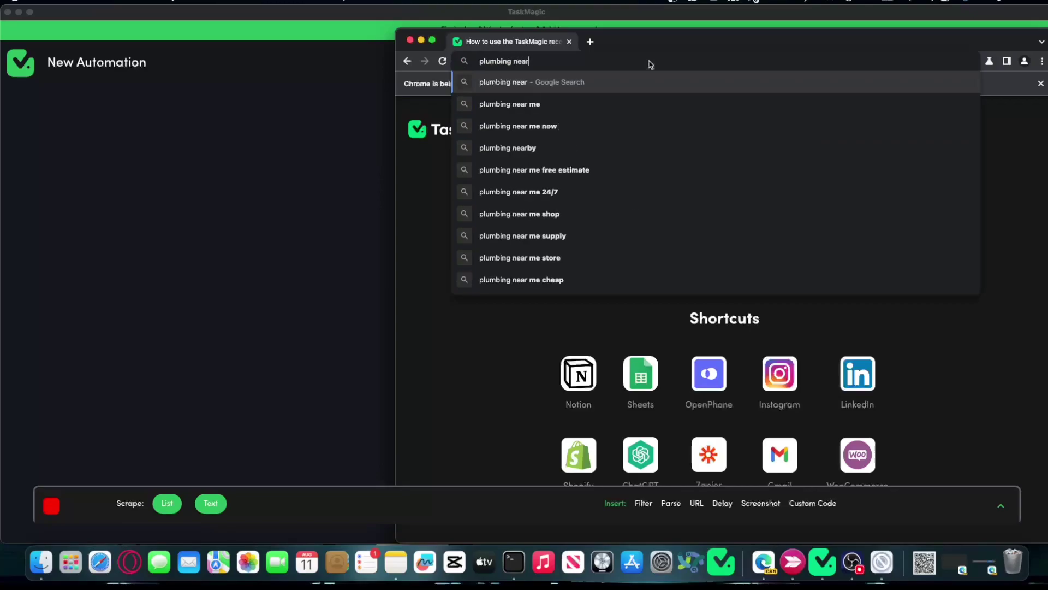
key(Return)
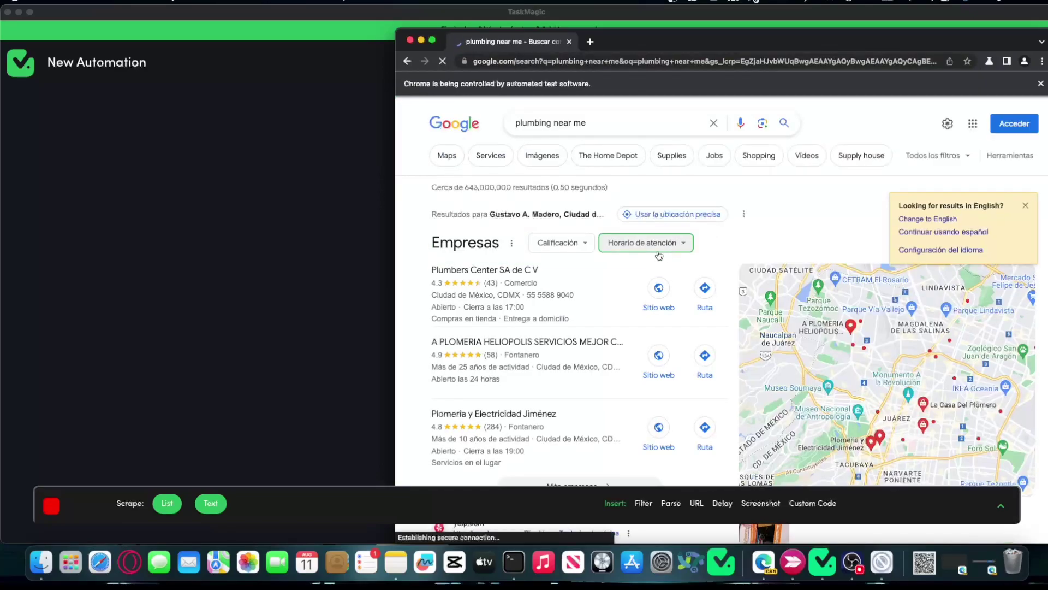
scroll(669, 248, down, 3)
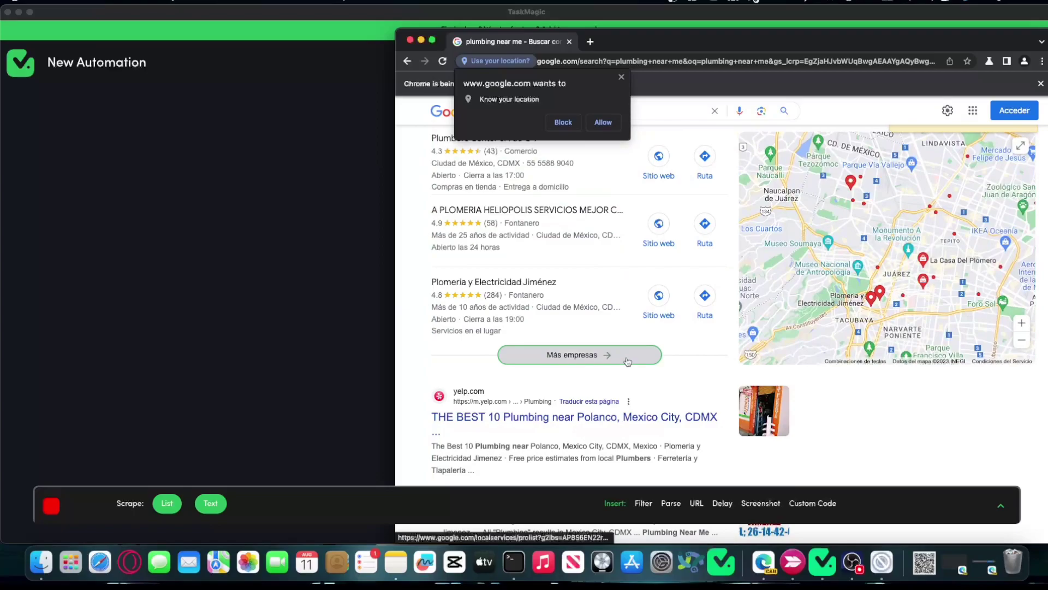
click(630, 361)
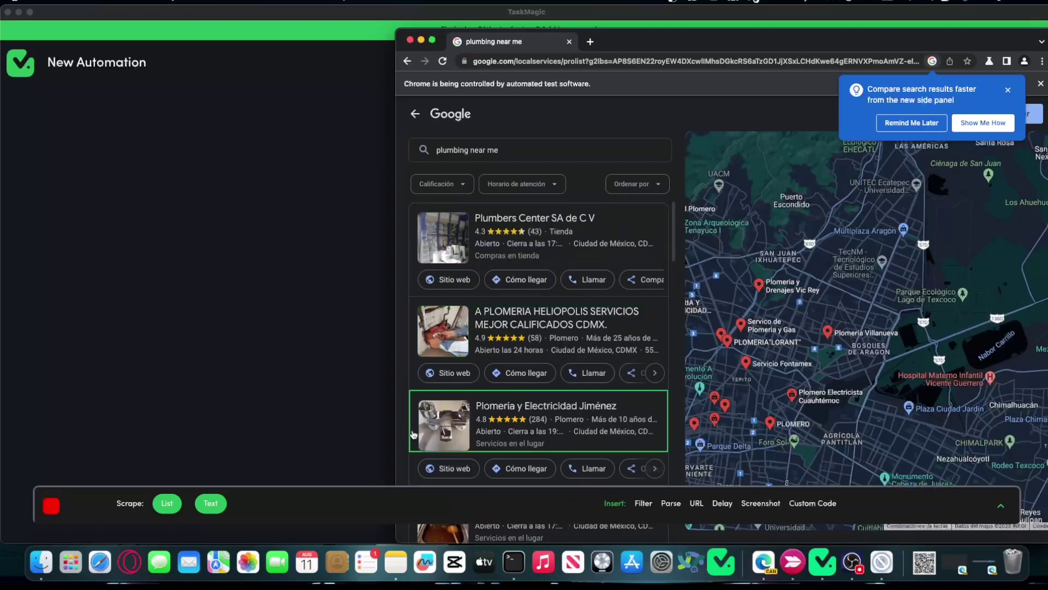
Scrape the plumbing listings by picking the first two, go to the next page, and stop recording
click(171, 504)
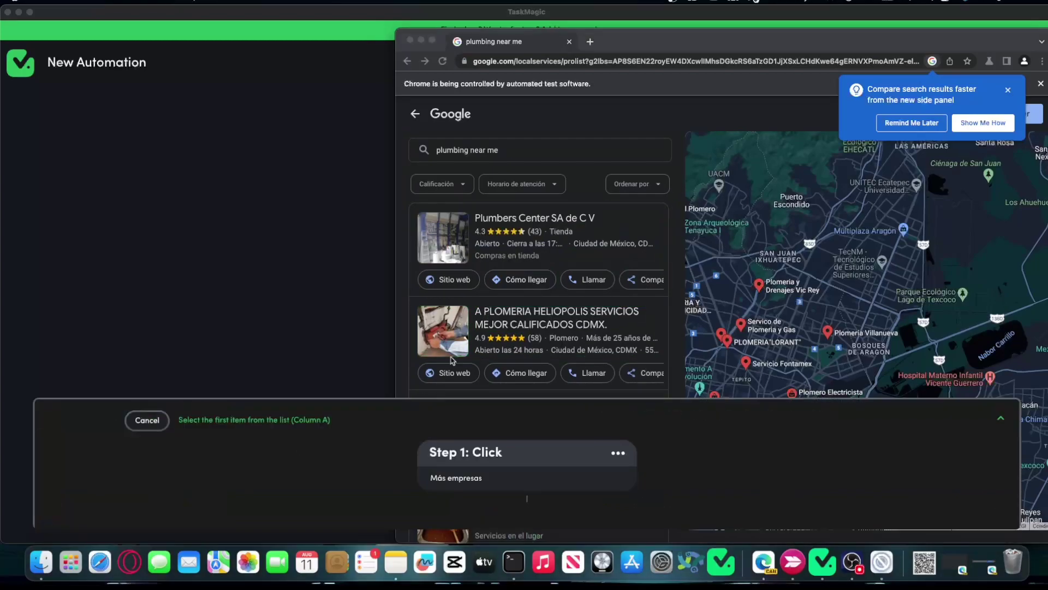
click(559, 227)
click(543, 317)
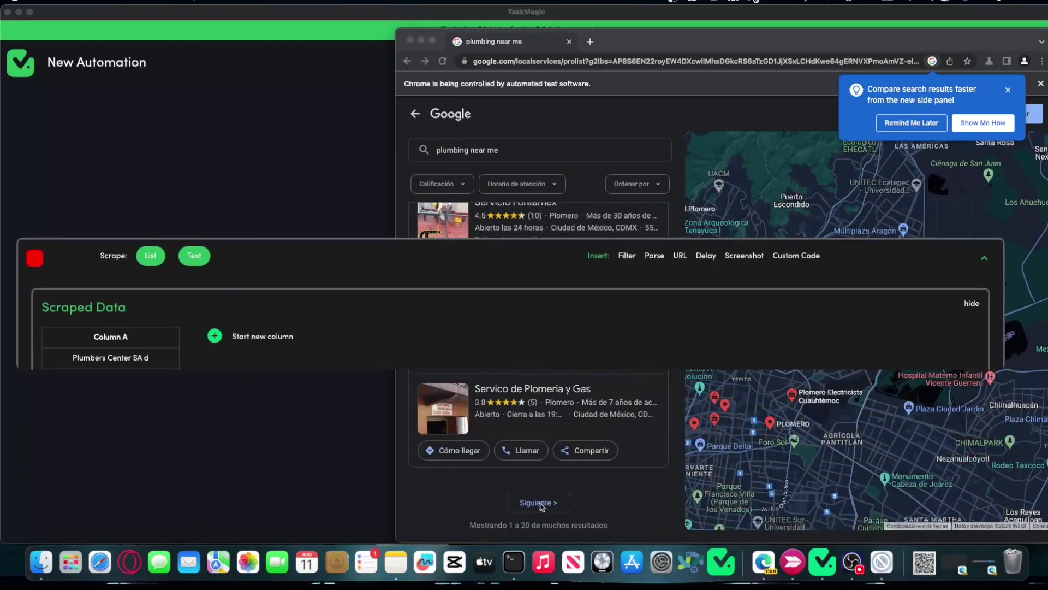
click(538, 503)
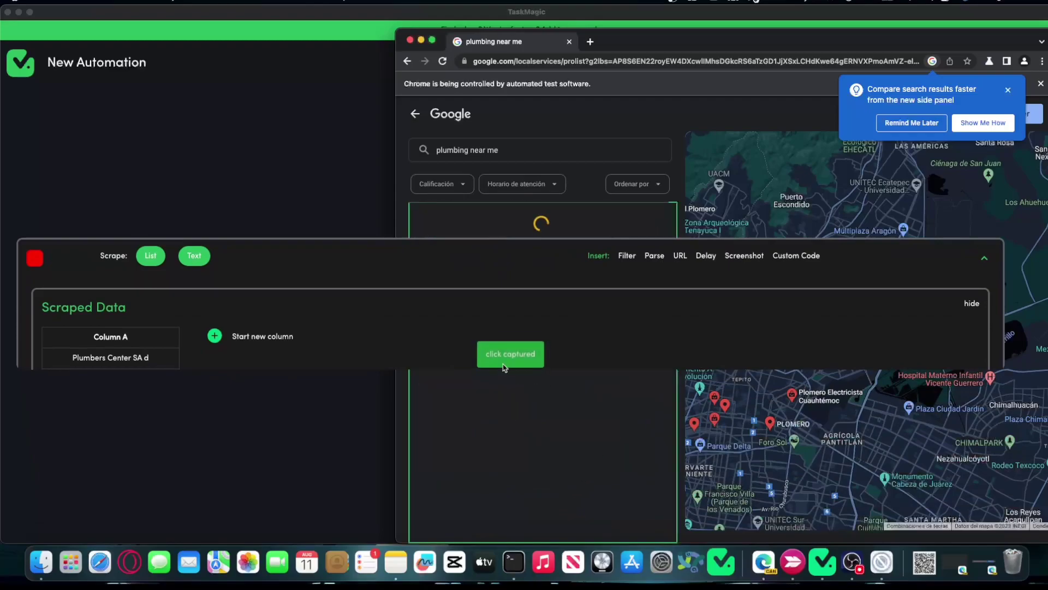
click(35, 258)
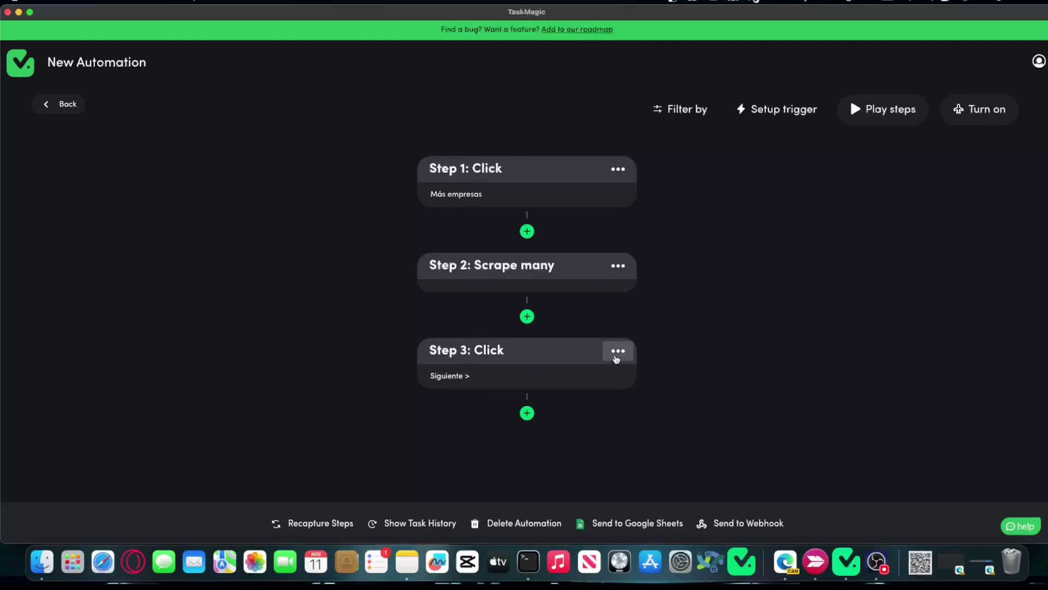
Set step 3 to find its target by the text 'Siguente' and save
click(618, 352)
click(600, 434)
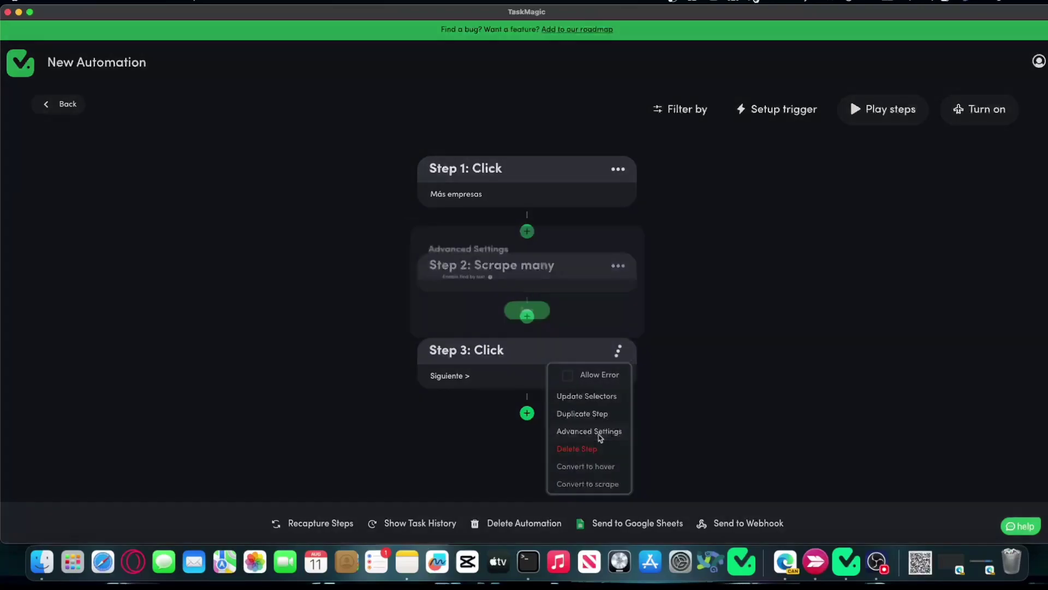
click(407, 274)
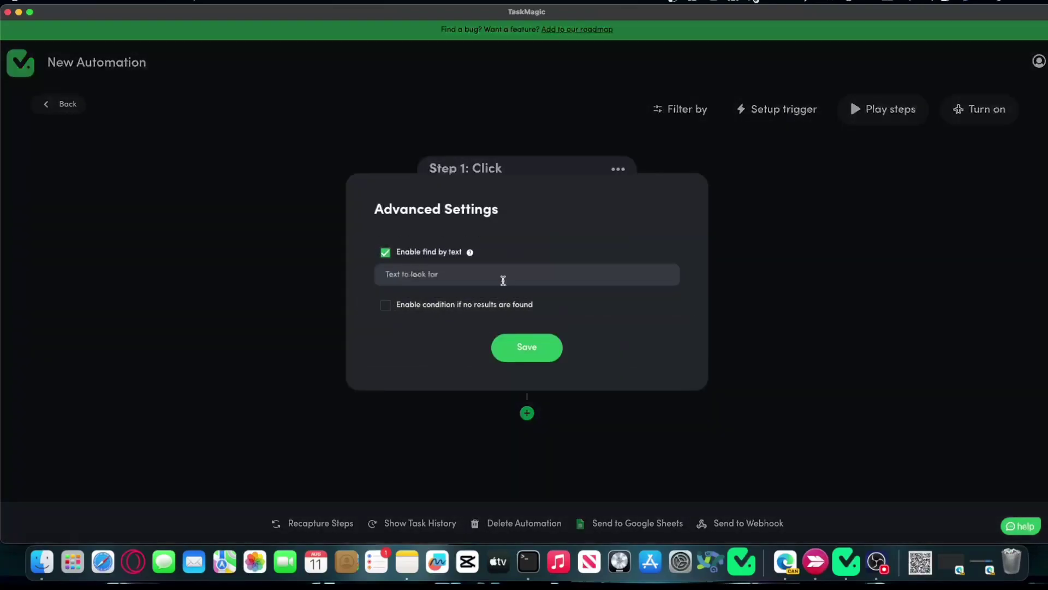
click(495, 272)
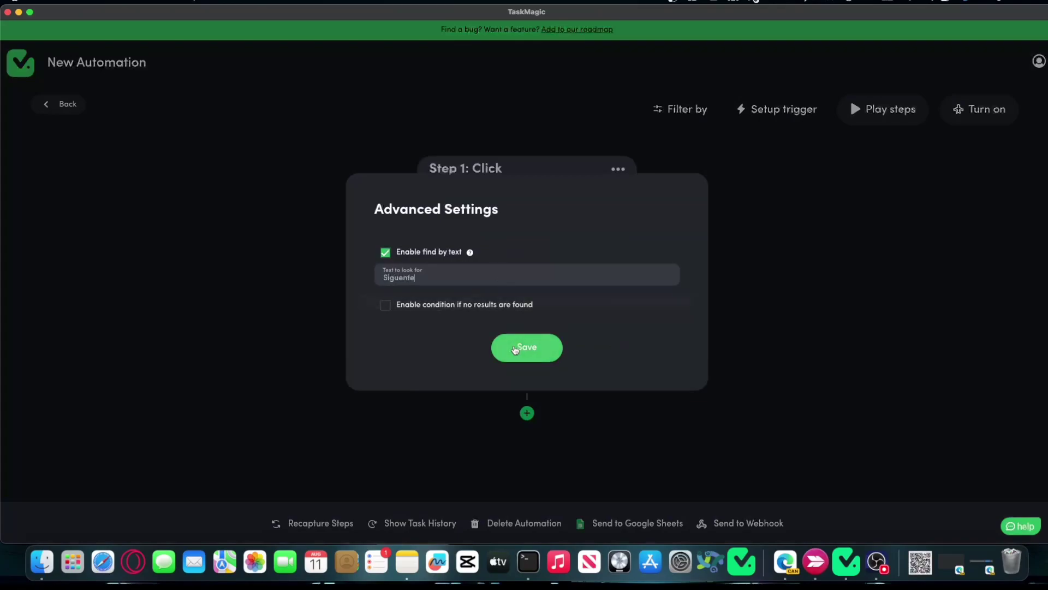
click(527, 347)
Copy the 'Más empresas' label text from step 1's selector editor
click(619, 169)
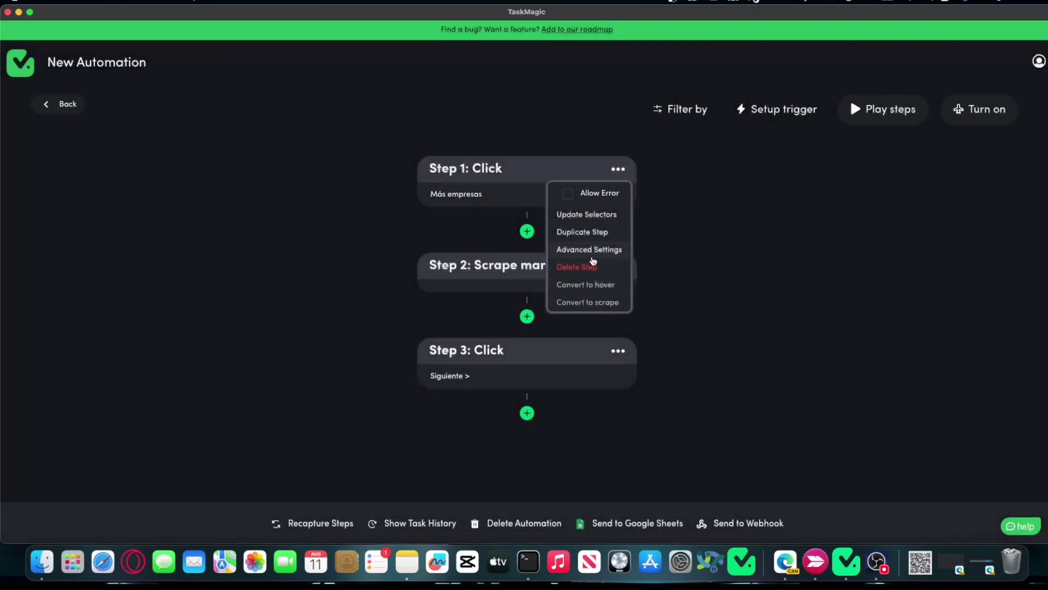
click(589, 249)
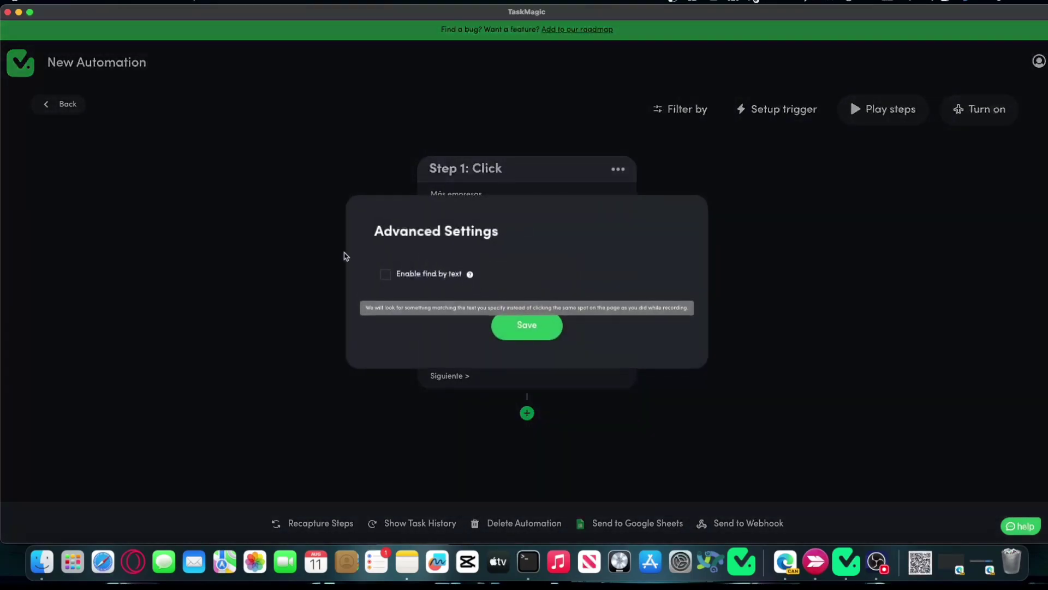
click(302, 281)
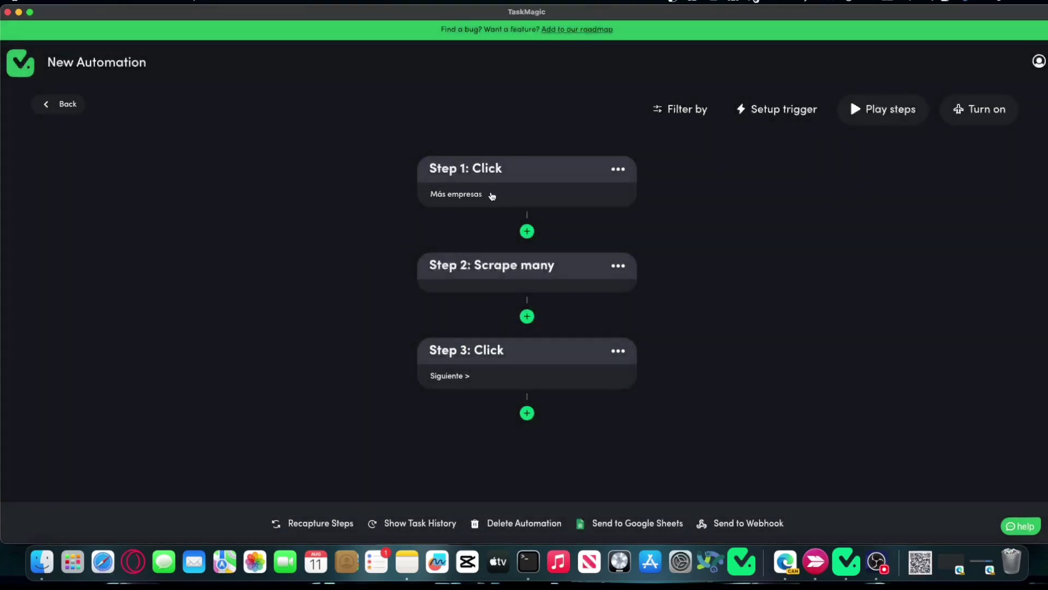
drag(492, 195, 424, 194)
key(super+c)
click(401, 393)
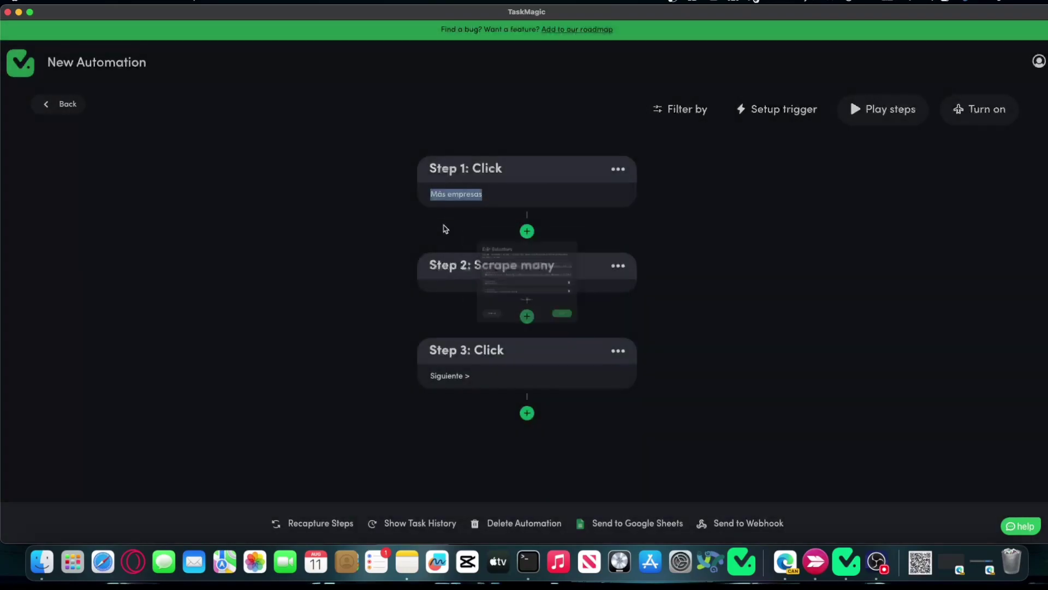
Set step 1 to find its target by the pasted text 'Más empresas' and save
click(617, 168)
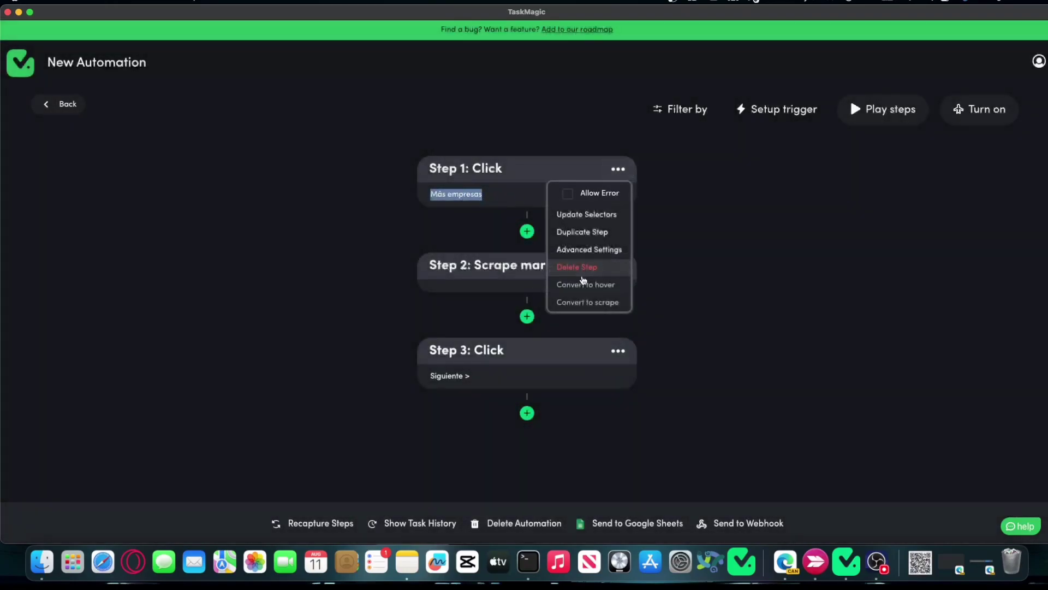
click(590, 249)
click(471, 273)
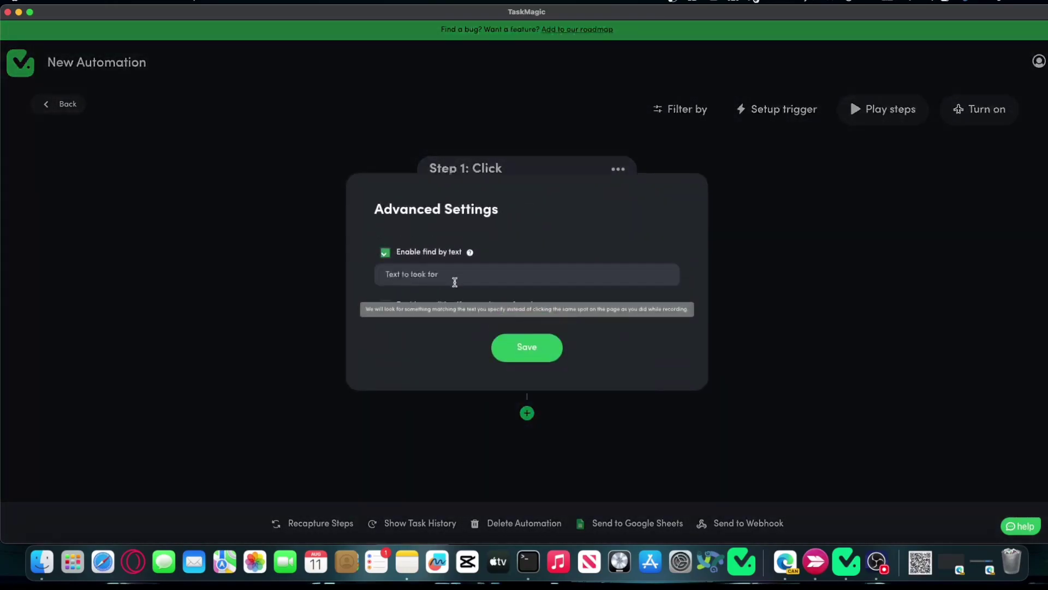
click(454, 282)
key(super+v)
click(525, 346)
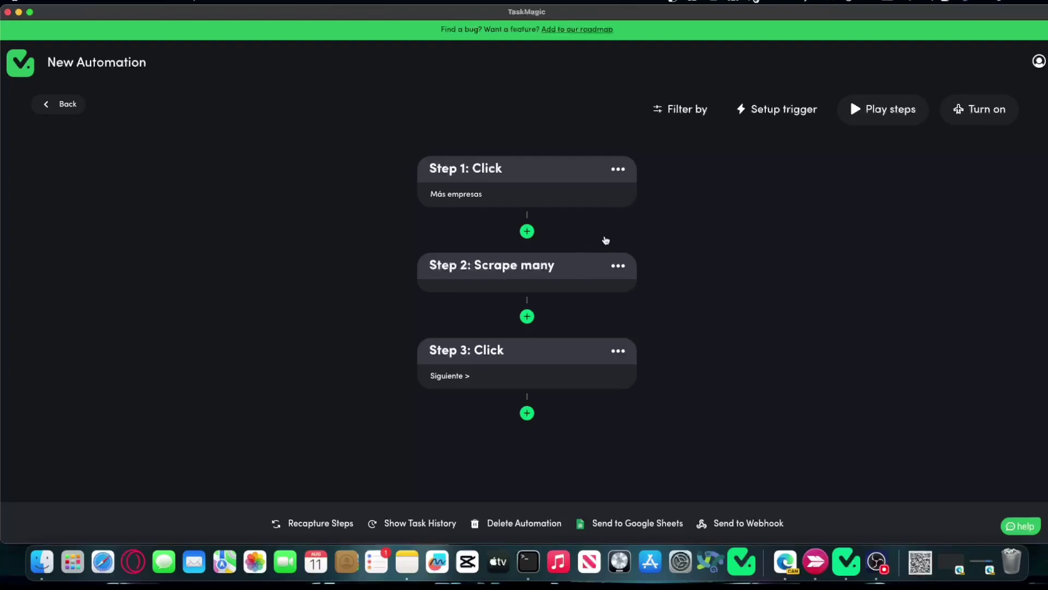
Enable Allow Error on step 1 and re-save its find-by-text 'Más empresas' settings
click(619, 173)
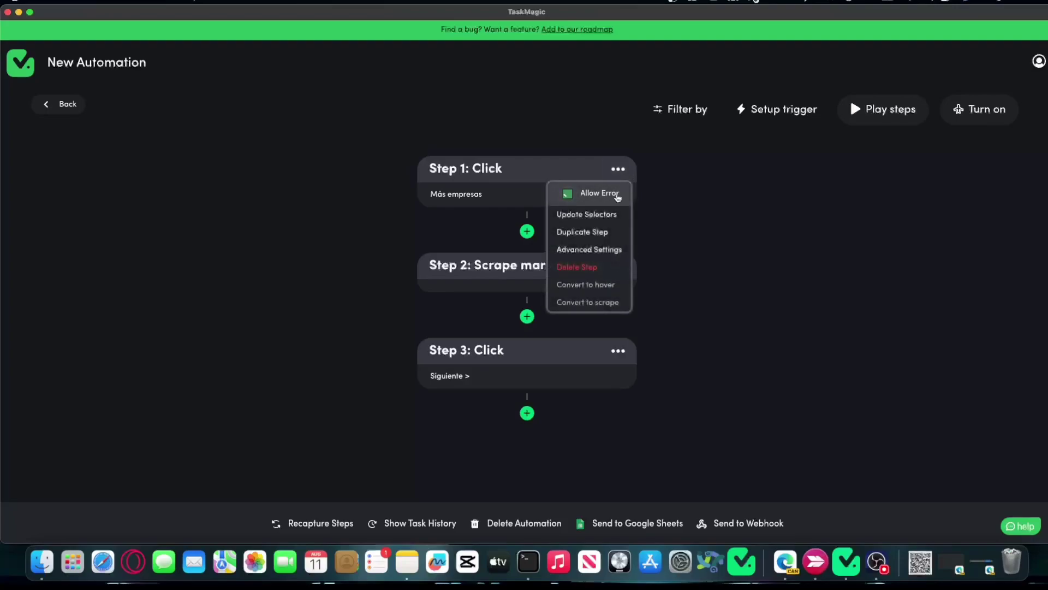
click(657, 178)
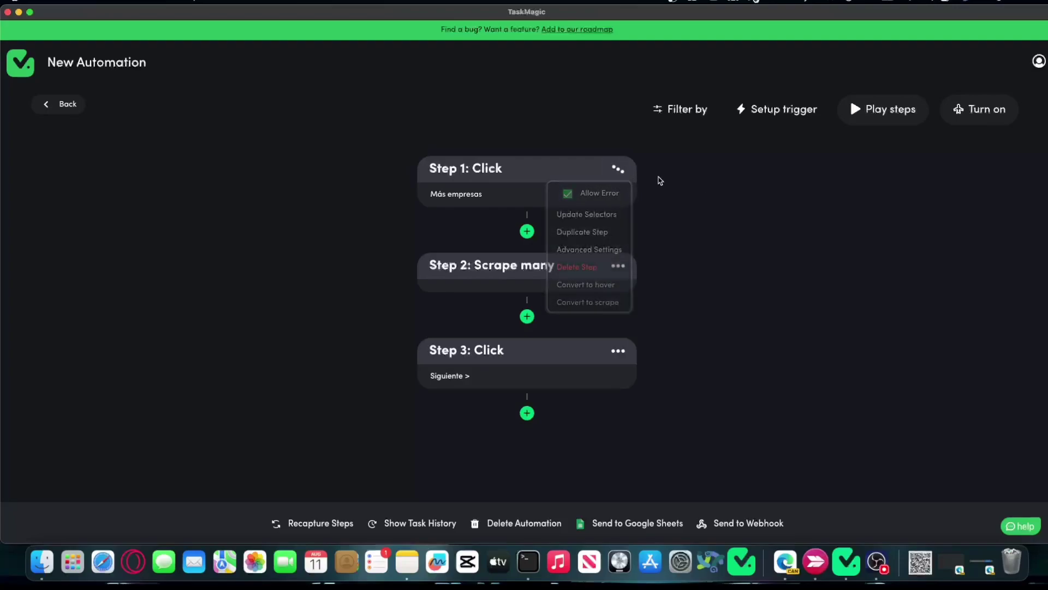
click(612, 174)
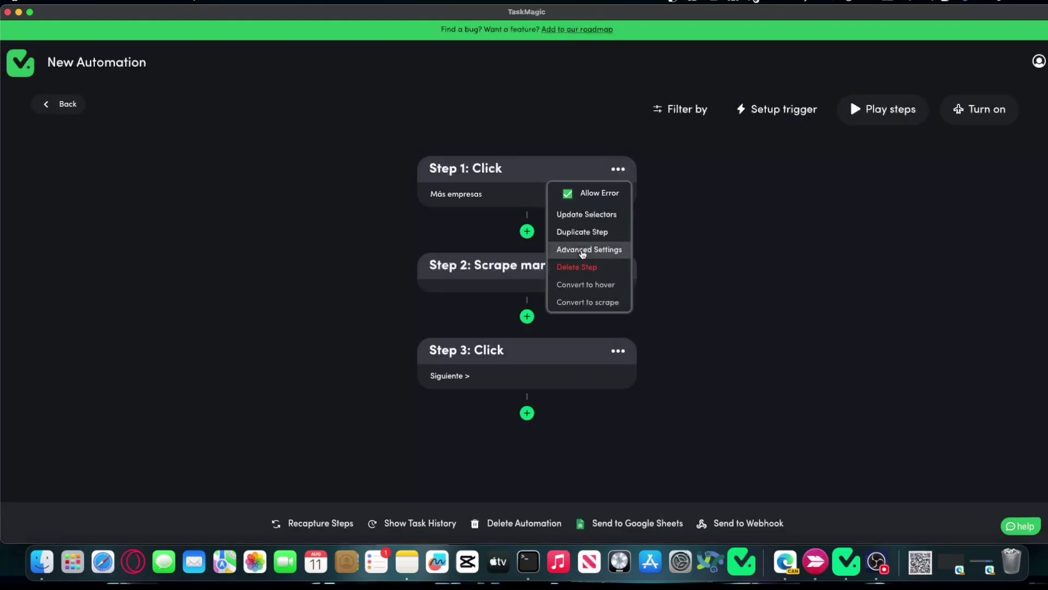
click(562, 249)
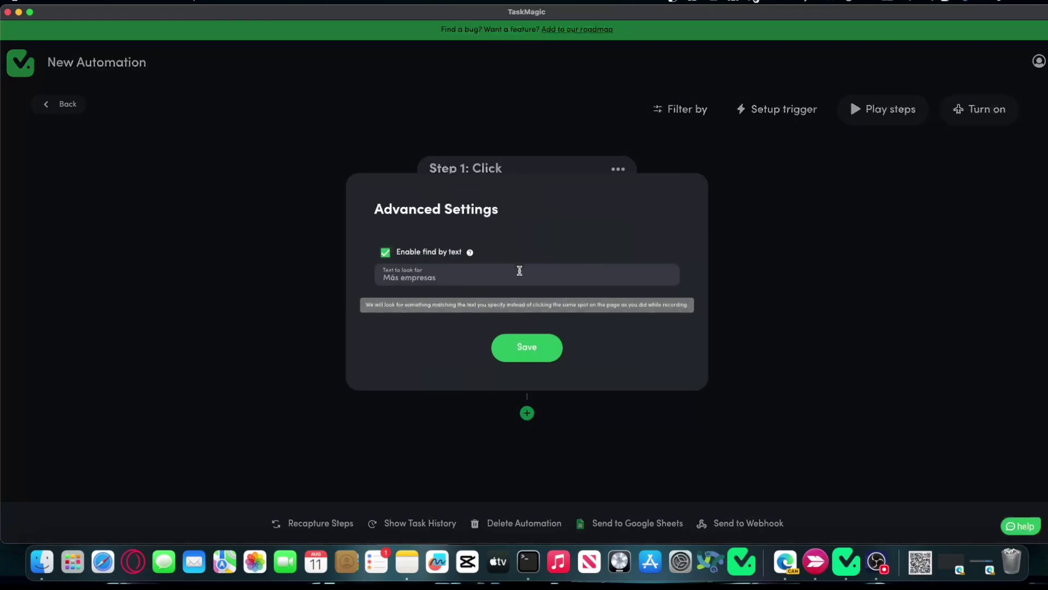
click(527, 347)
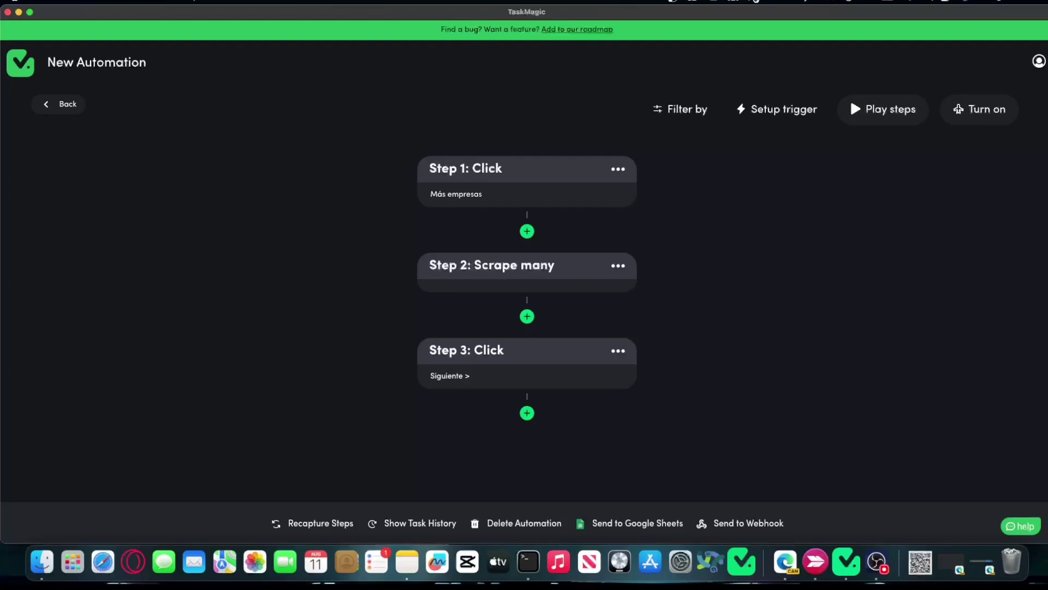
Review and re-save step 3's find-by-text 'Siguiente' setting
click(618, 351)
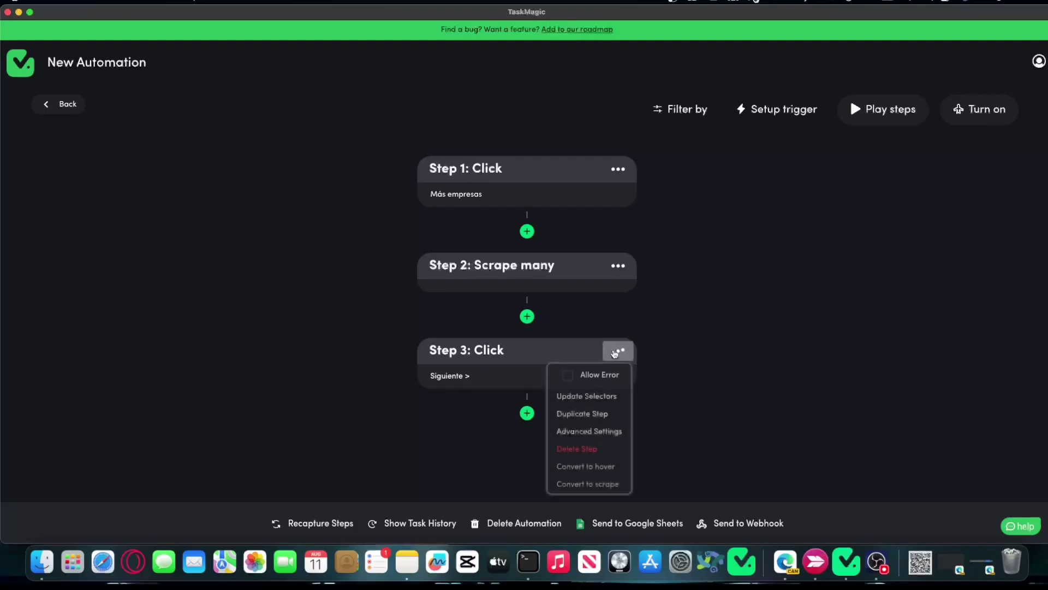
click(588, 431)
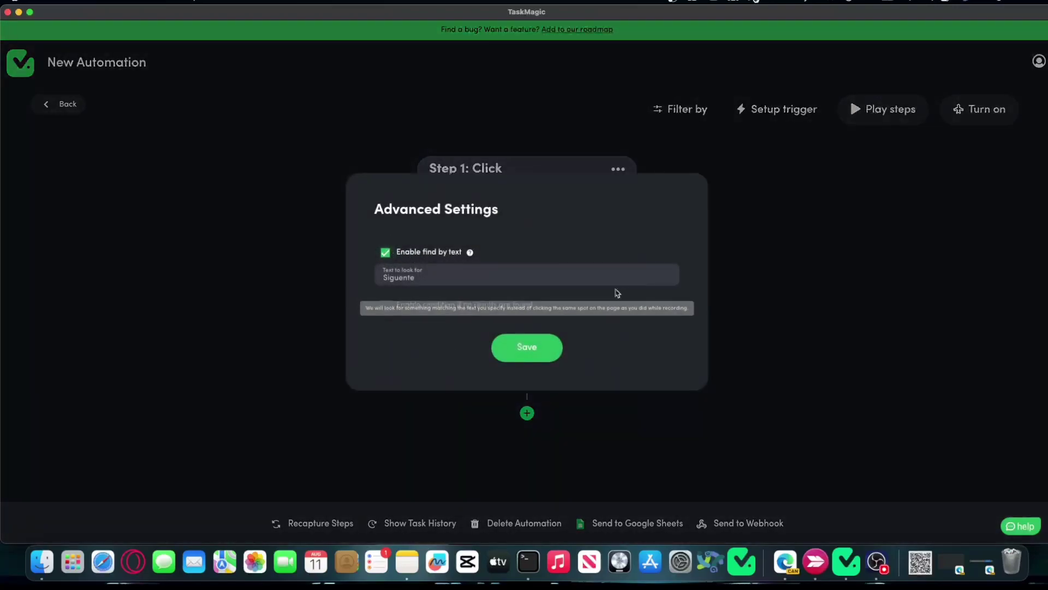
click(532, 349)
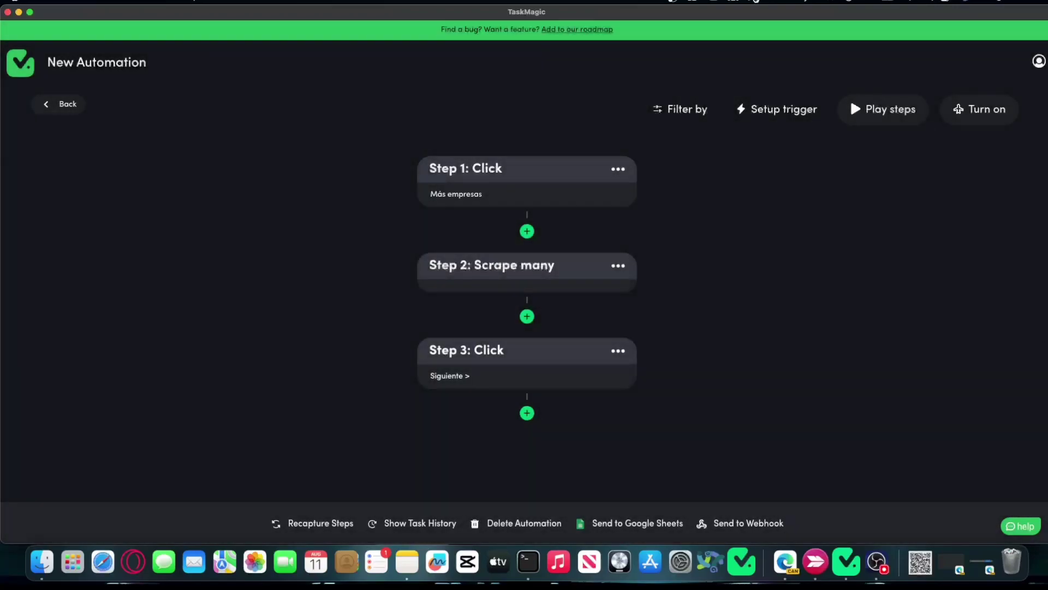